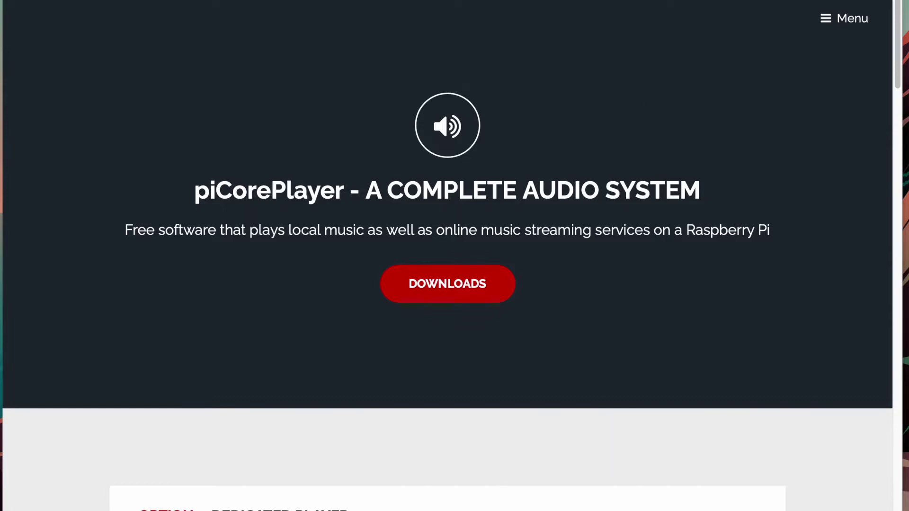
Go to the piCorePlayer Downloads page listing the 8.1.0 Standard and 64Bit downloads
key(ctrl+l)
key(Escape)
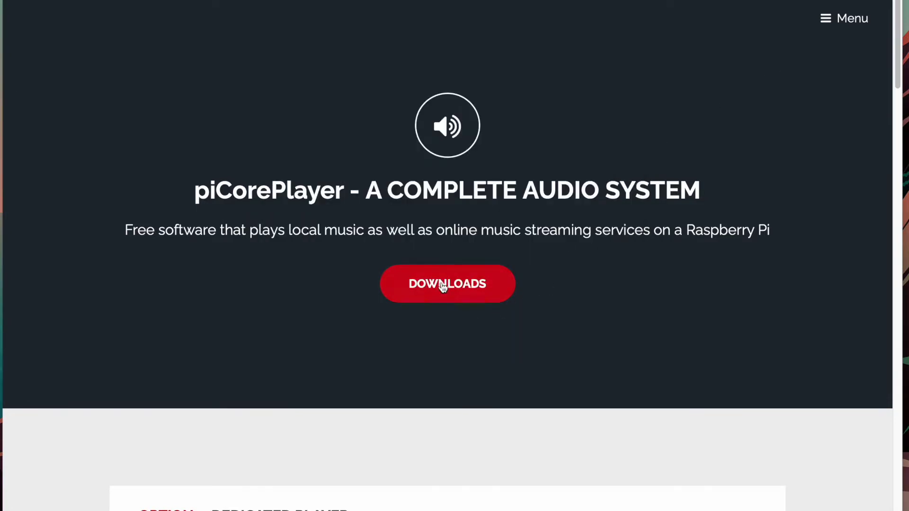
click(441, 285)
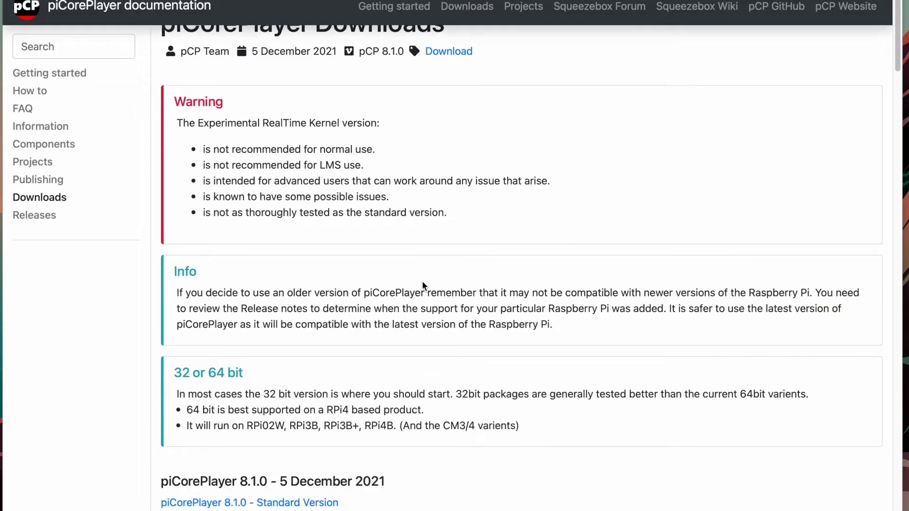
scroll(422, 284, down, 2)
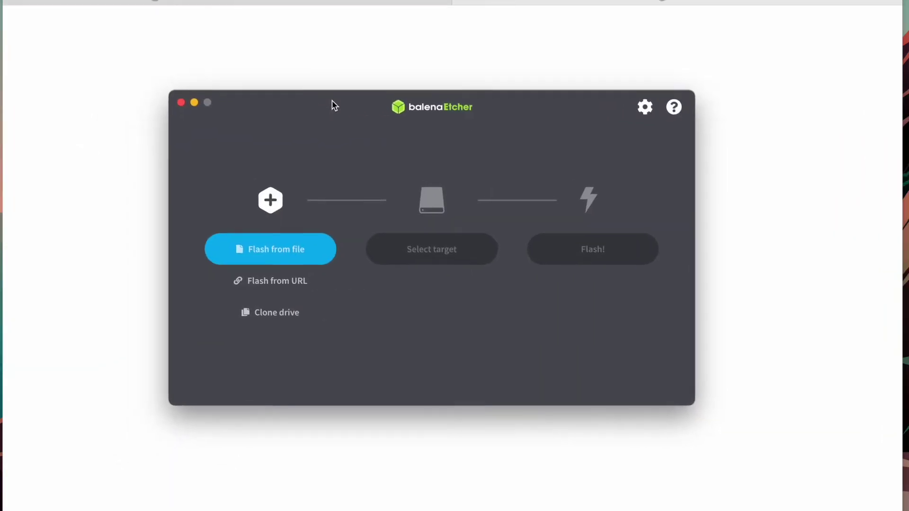
Load piCorePlayer8.1.0-64Bit.img from the Downloads/piCorePlayer8 folder as the flash source
click(259, 253)
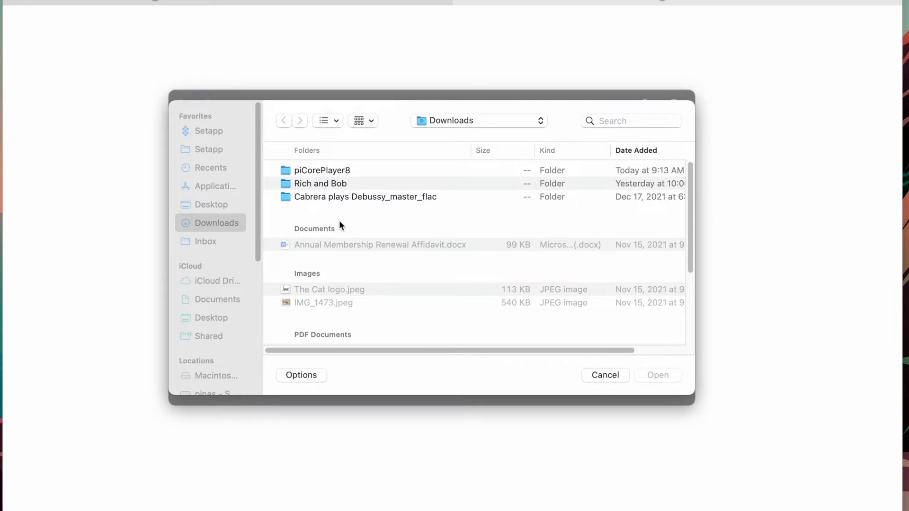
click(314, 174)
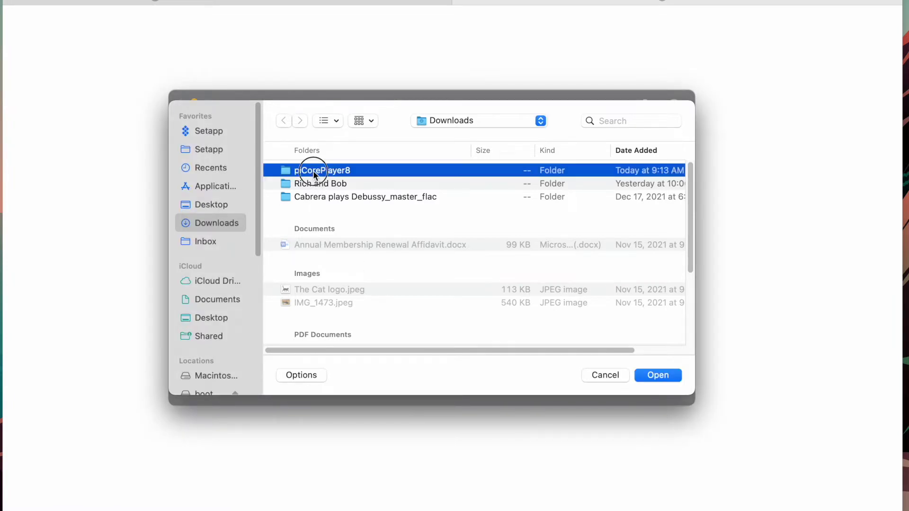
double_click(314, 174)
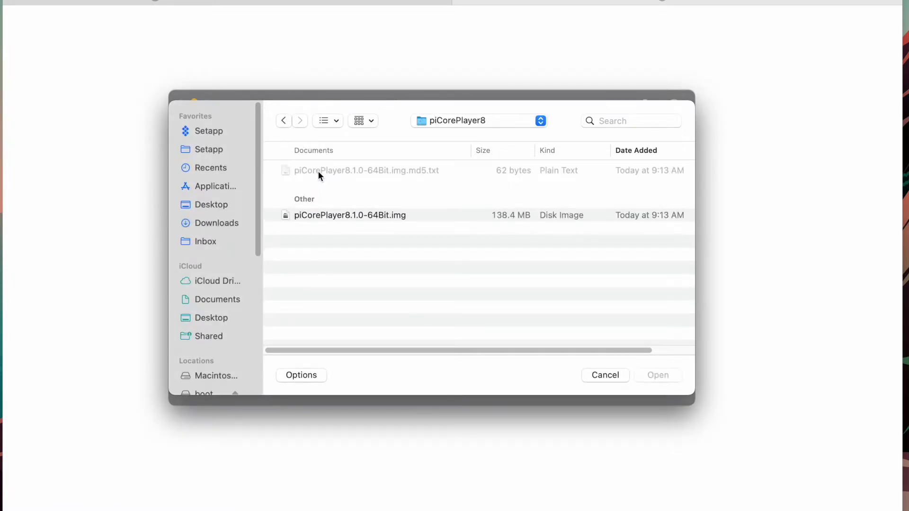
click(347, 216)
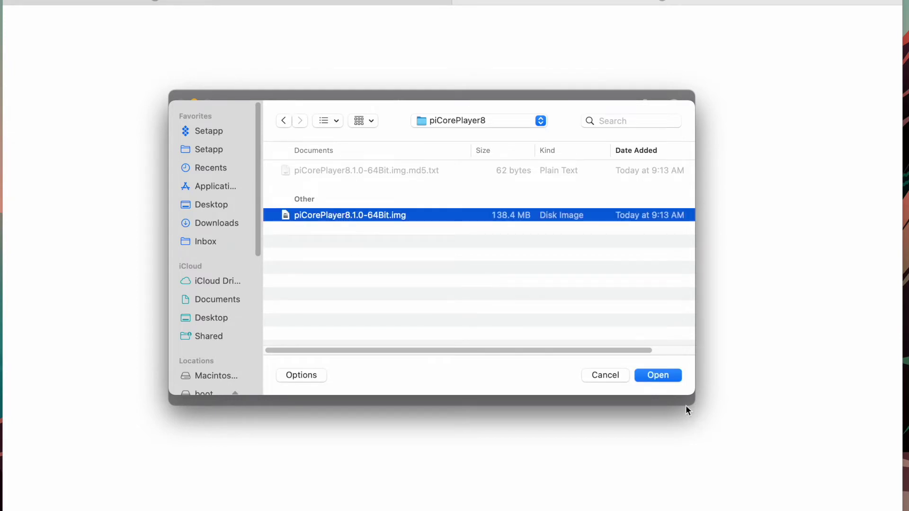
click(658, 375)
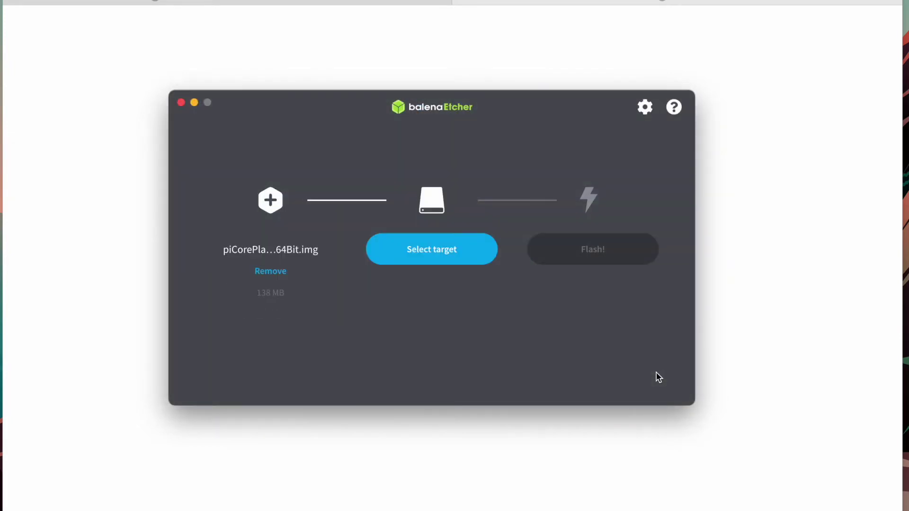
Flash the image to the 15.9 GB Lexar WorkflowSR2 card, authorizing with the password
click(423, 257)
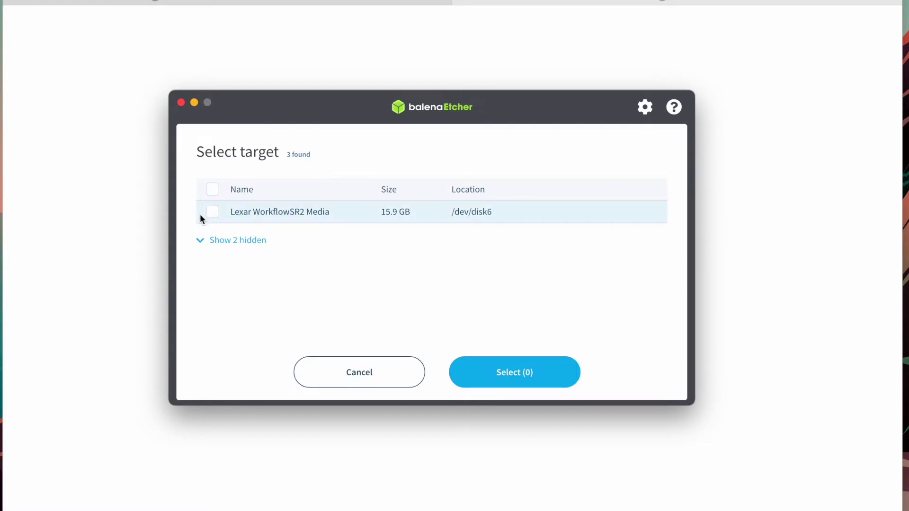
click(212, 212)
click(521, 376)
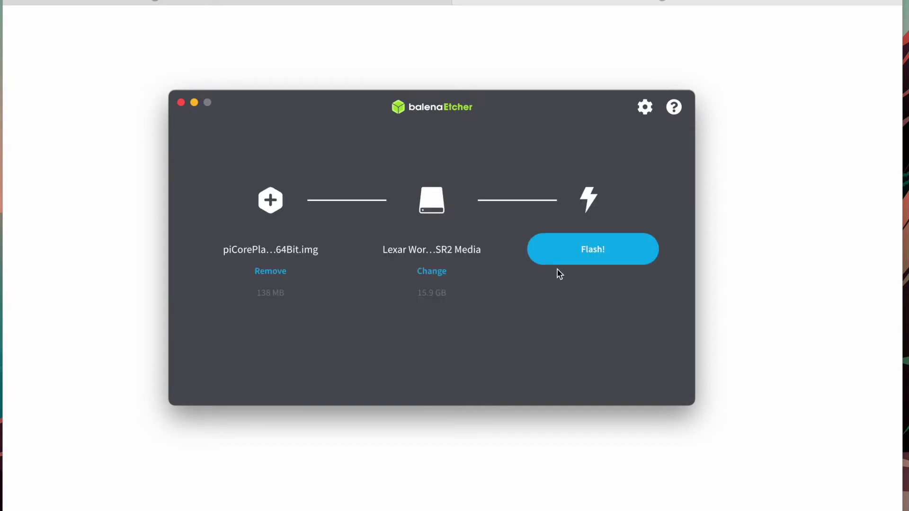
click(567, 260)
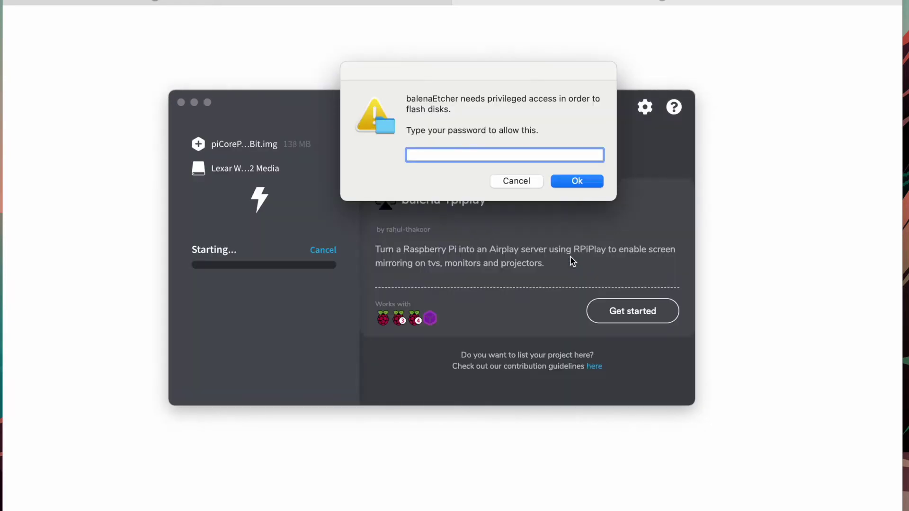
text(•)
text(••••••••)
key(Return)
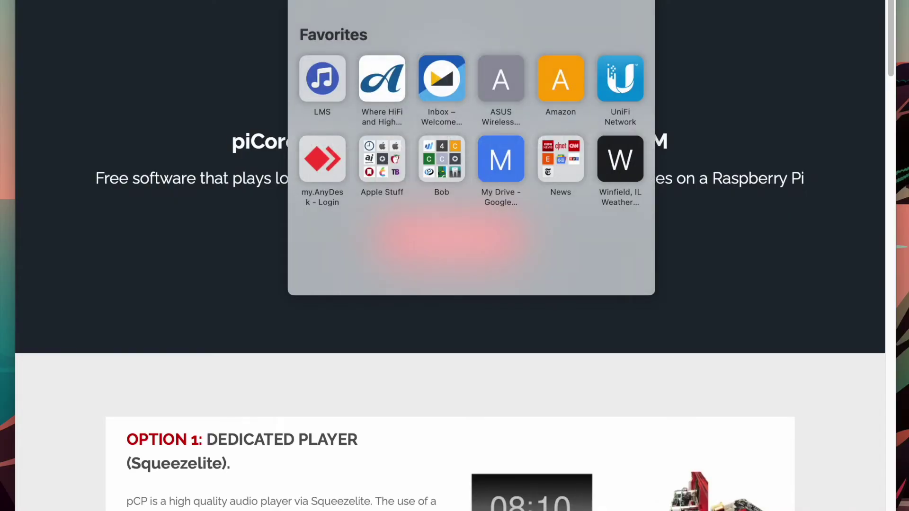
text(pcp)
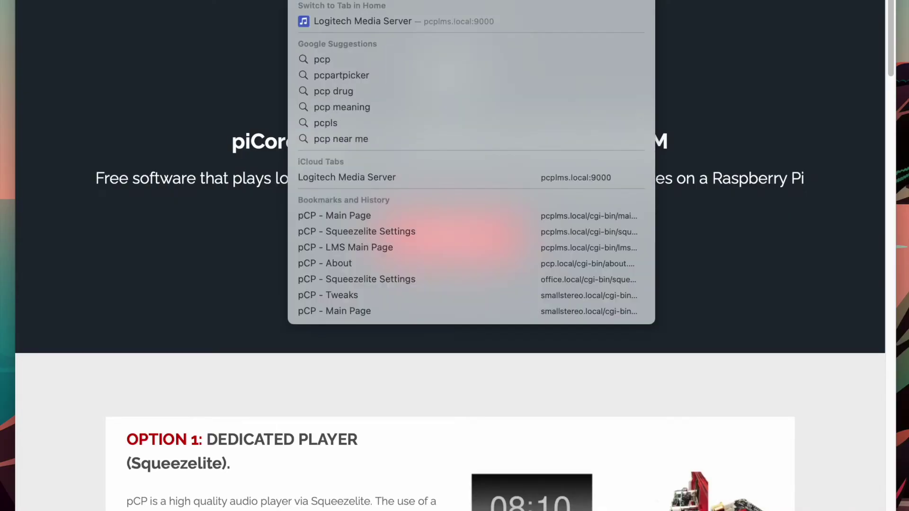
Load the piCorePlayer device interface at pcp.local in Safari
key(Escape)
text(p)
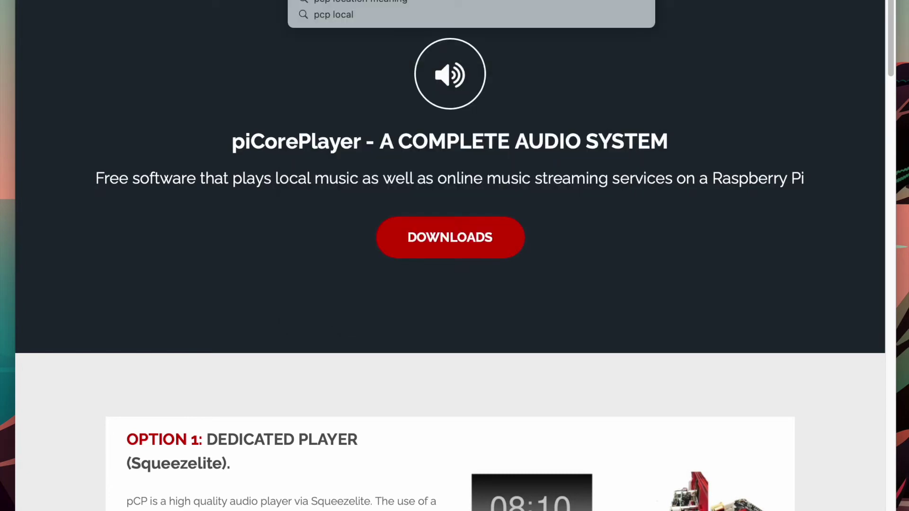
text(cp.)
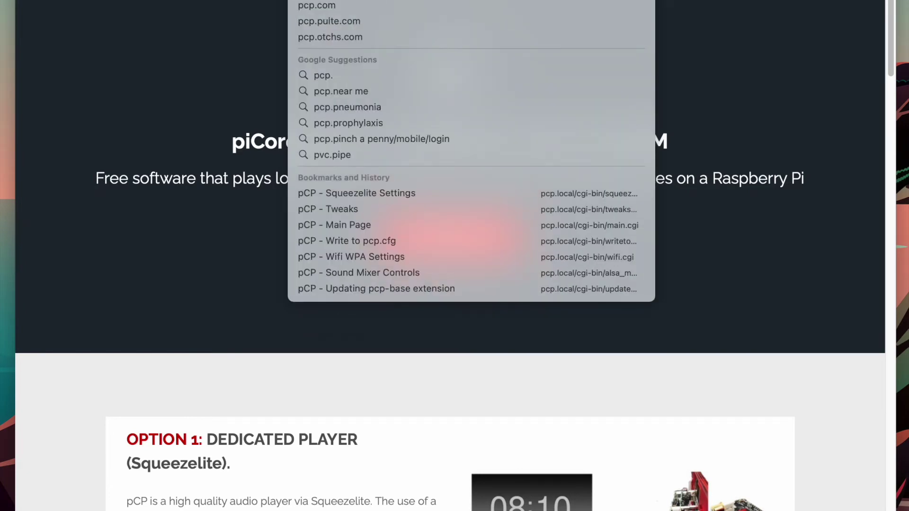
text(local)
key(Return)
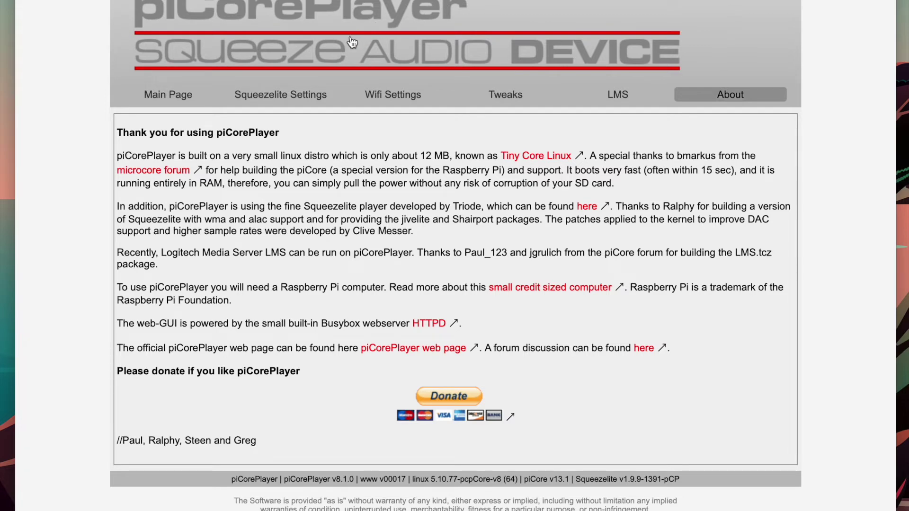
Select USB audio as the Squeezelite output device and save it
click(278, 97)
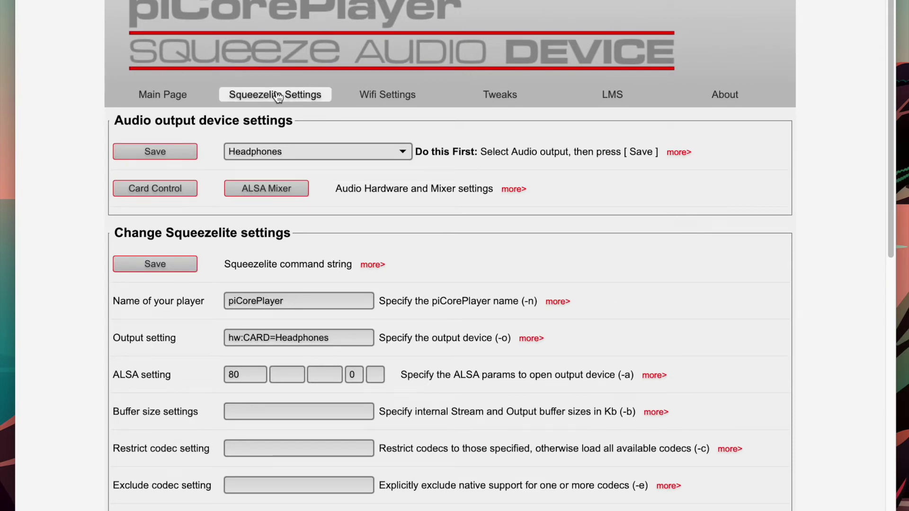
click(402, 153)
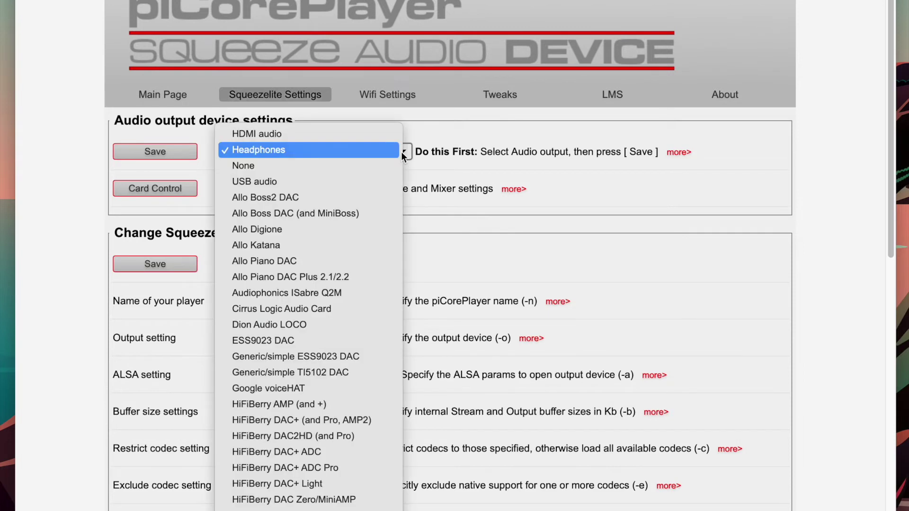
click(319, 184)
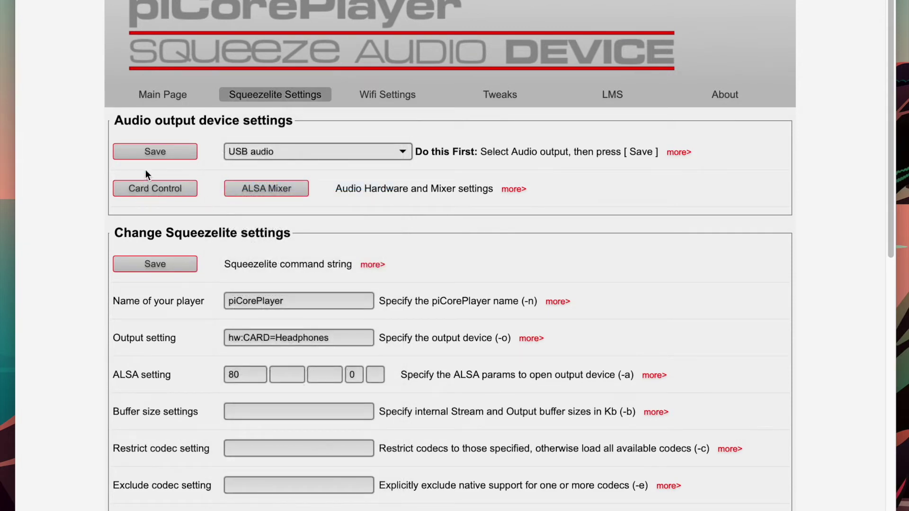
click(153, 155)
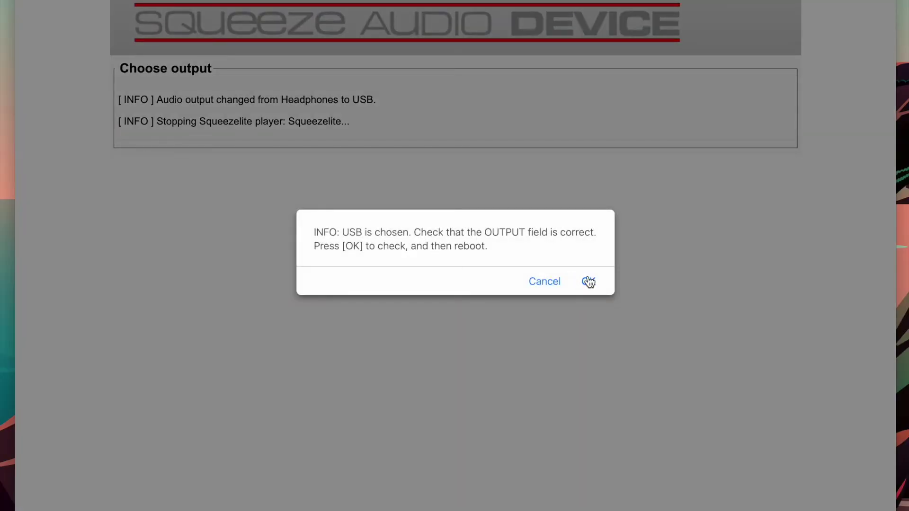
Dismiss the save notices, then reboot the player
click(588, 282)
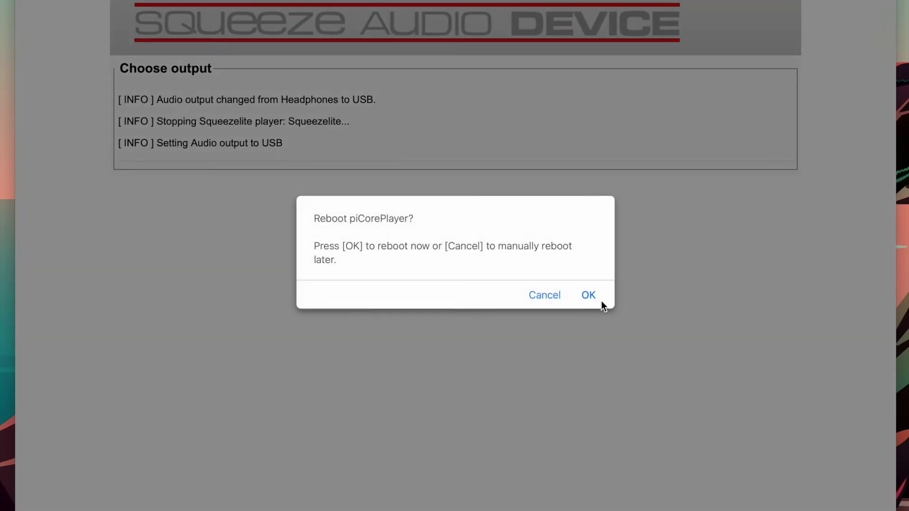
click(589, 296)
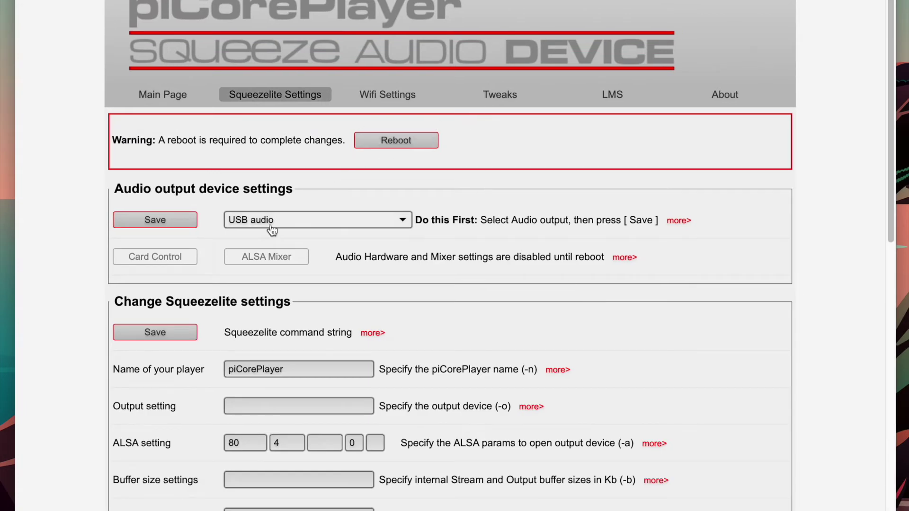
click(395, 142)
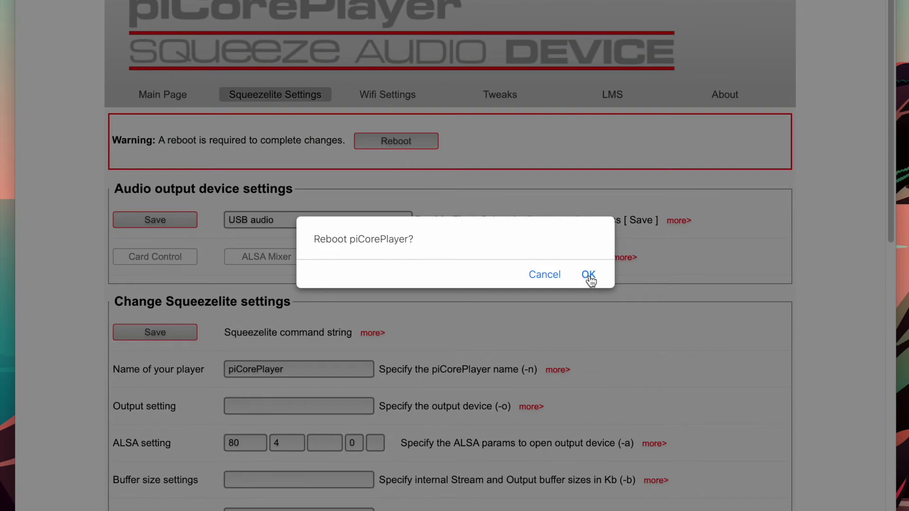
click(589, 276)
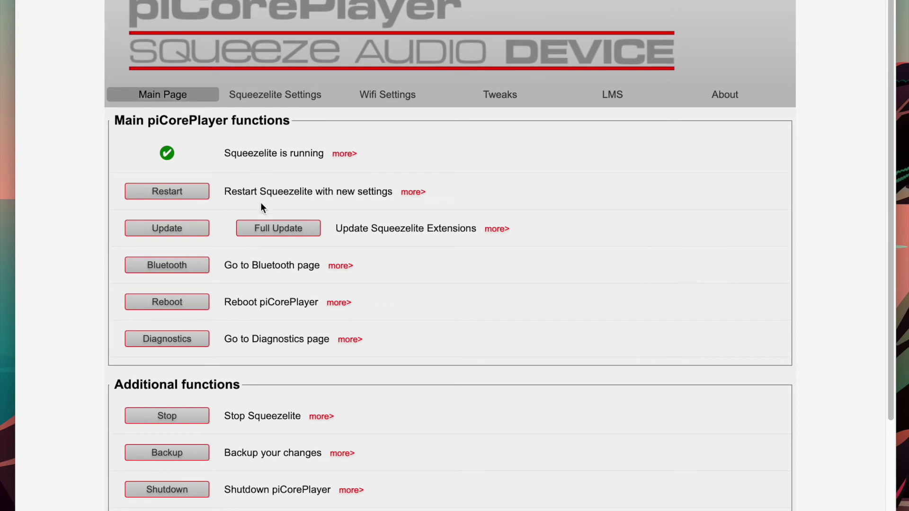
Uncheck Raspberry Pi built-in audio under Card Control, save, and confirm the reboot
click(276, 94)
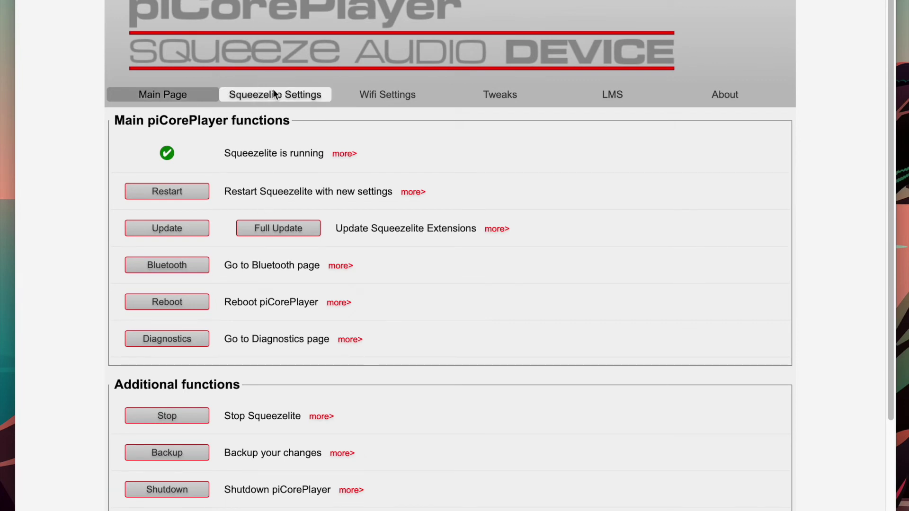
click(163, 190)
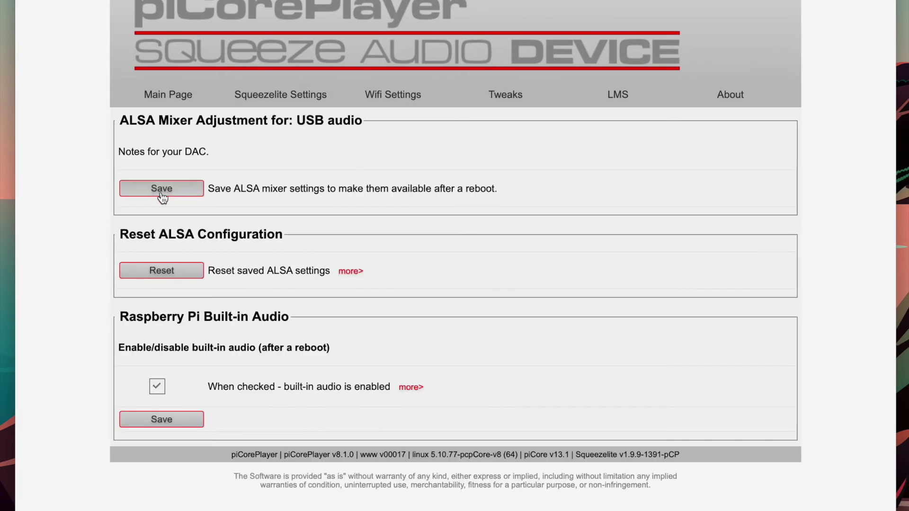
click(155, 392)
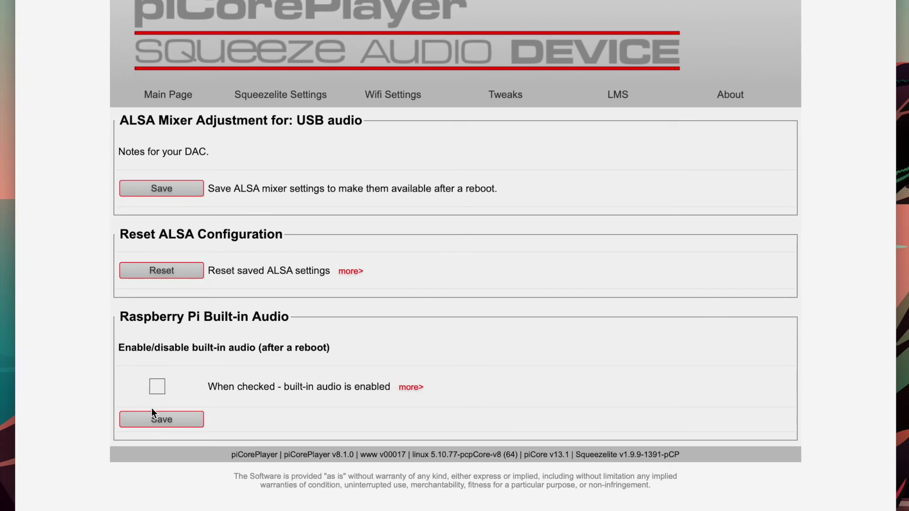
click(156, 419)
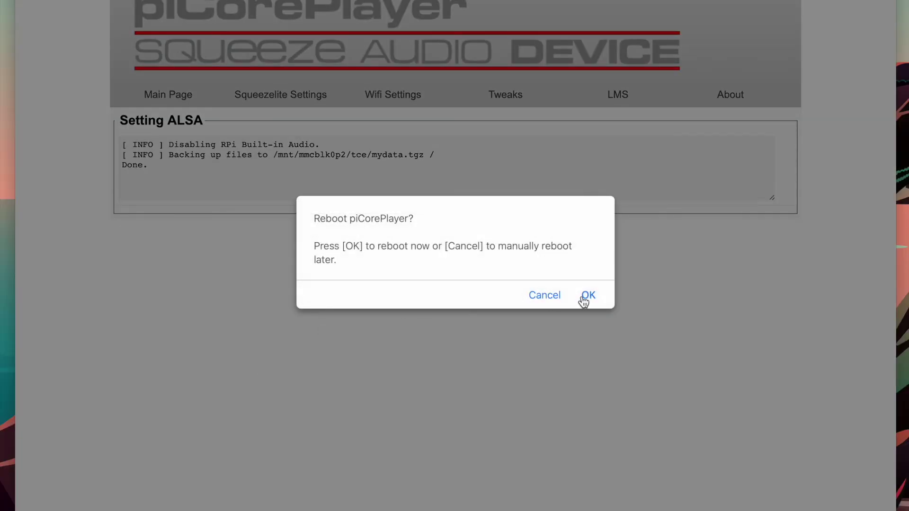
click(586, 297)
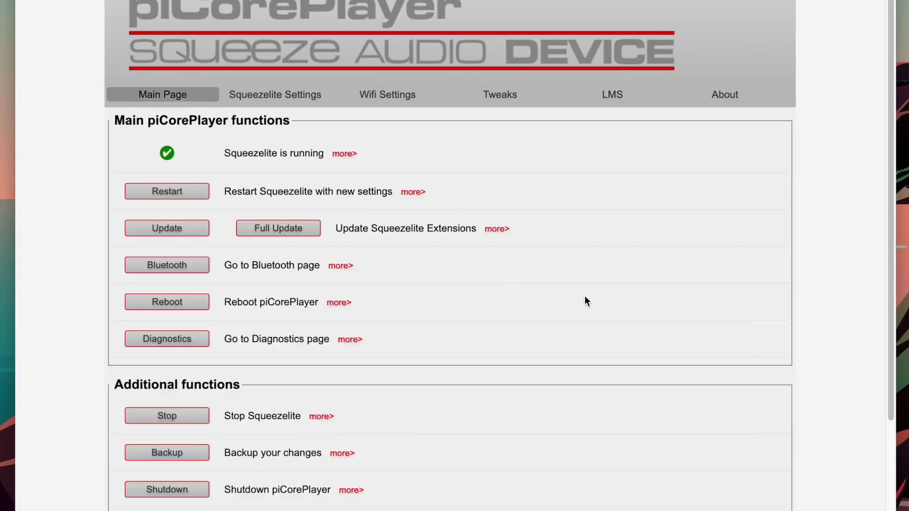
Set hw:CARD=Interface,DEV=0 as the Squeezelite output device, save, and go back
click(265, 104)
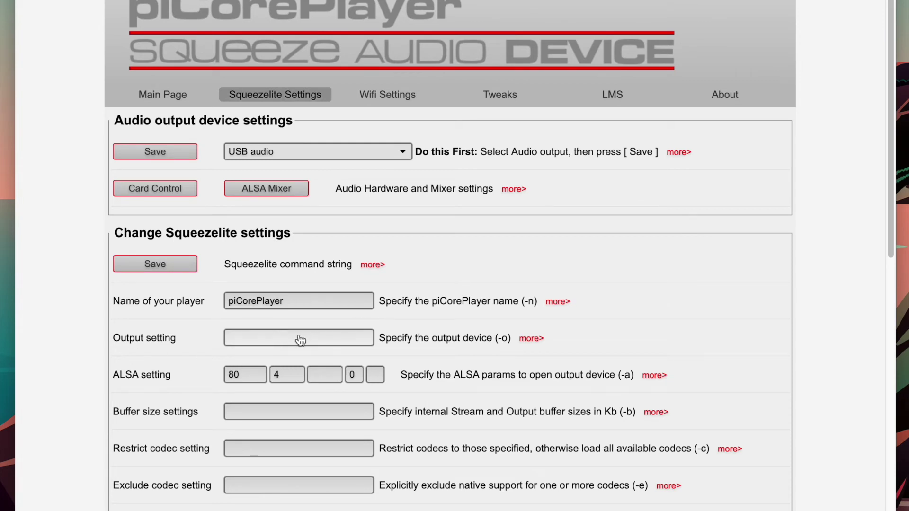
click(529, 338)
scroll(617, 458, down, 3)
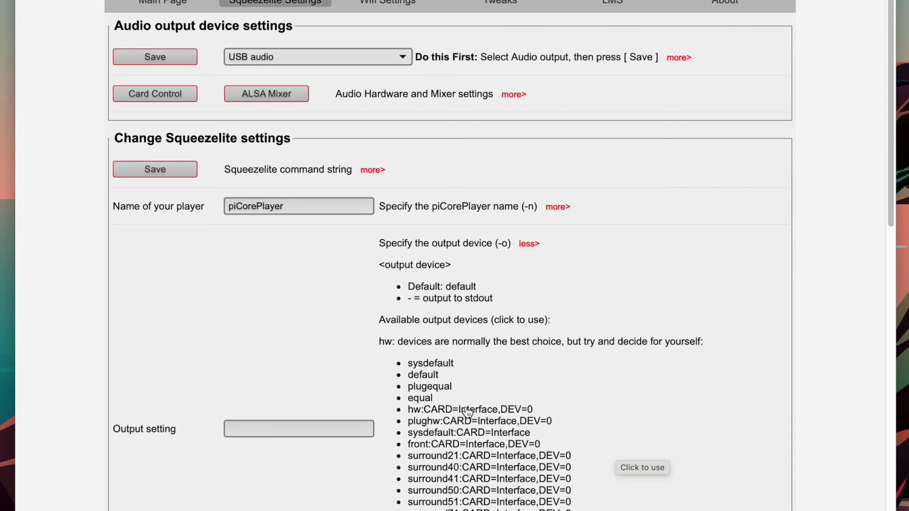
click(468, 412)
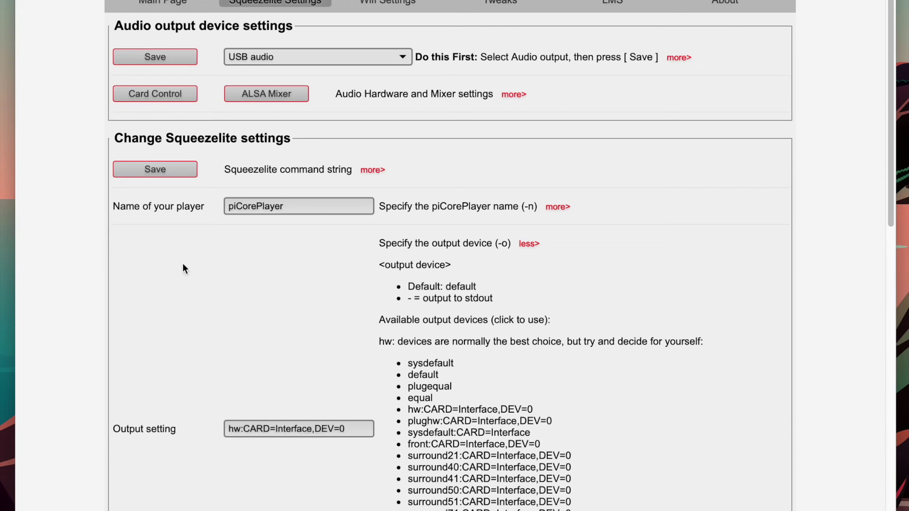
click(154, 172)
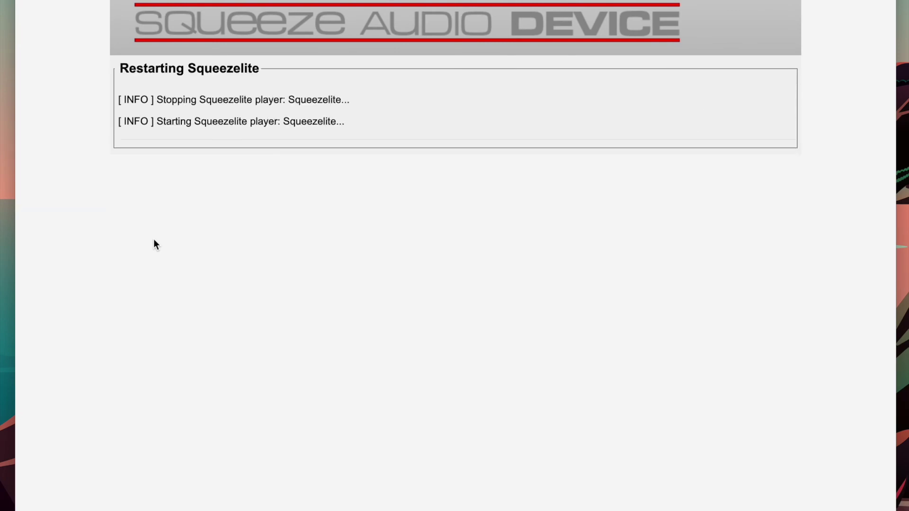
click(183, 183)
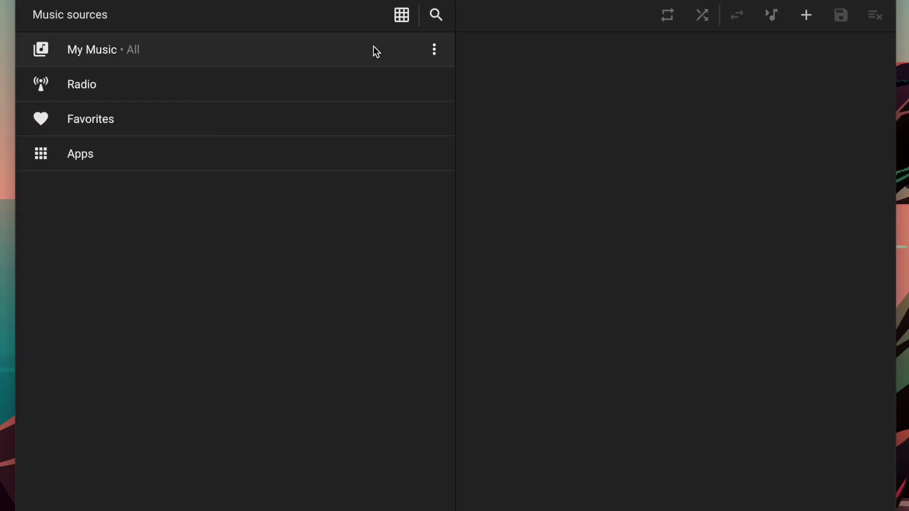
Switch to the other player and play CNN (US) from Radio > News > Stations
click(129, 2)
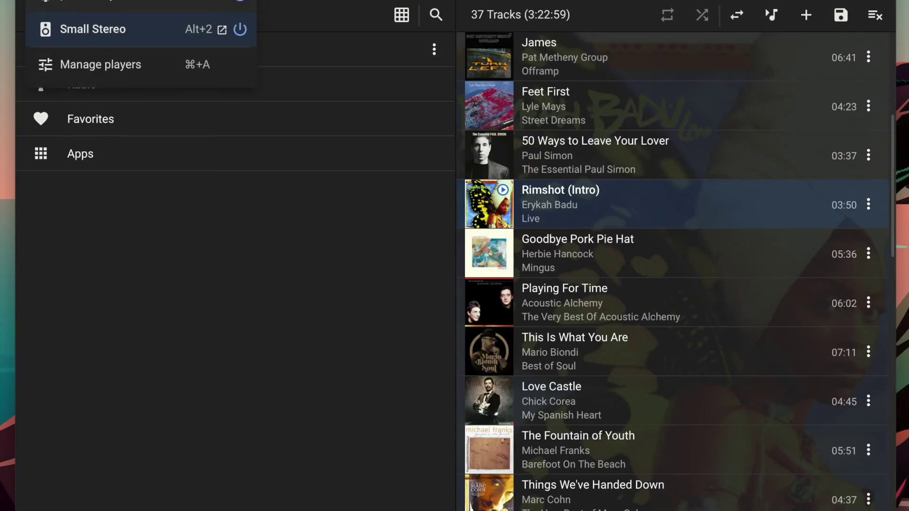
click(112, 1)
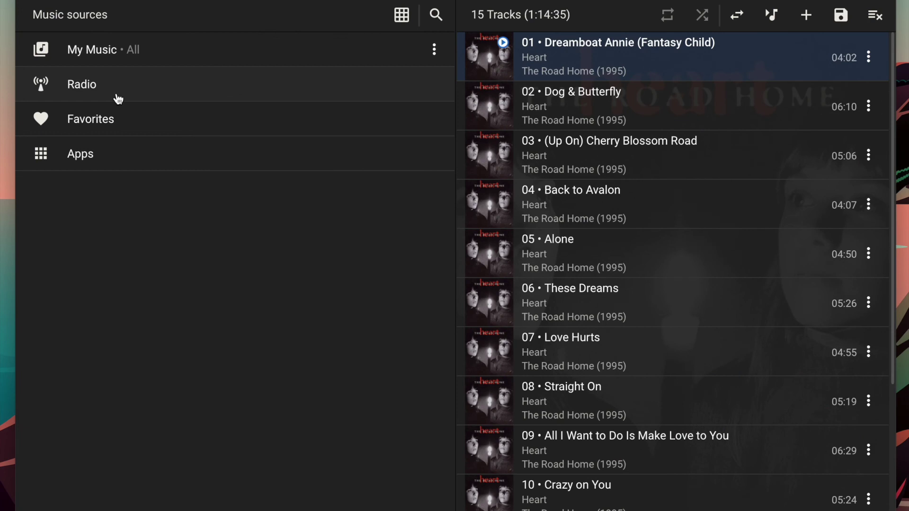
click(92, 86)
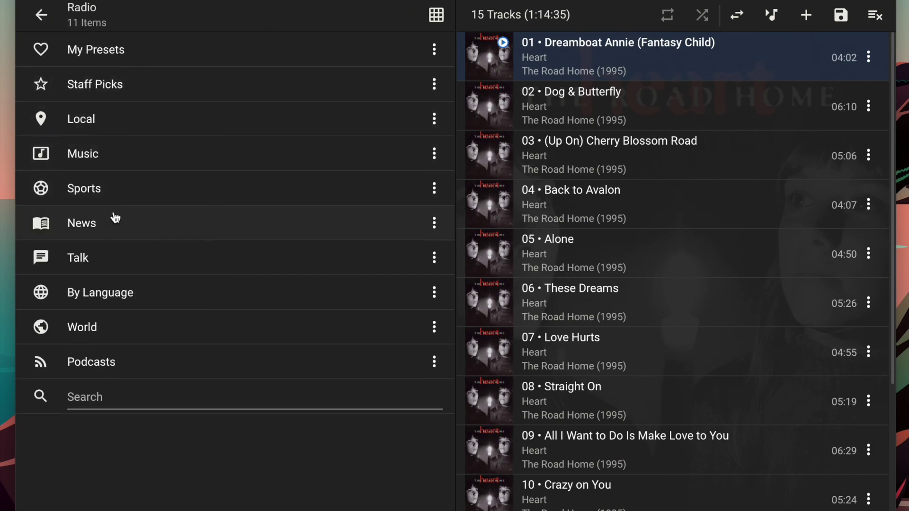
click(81, 225)
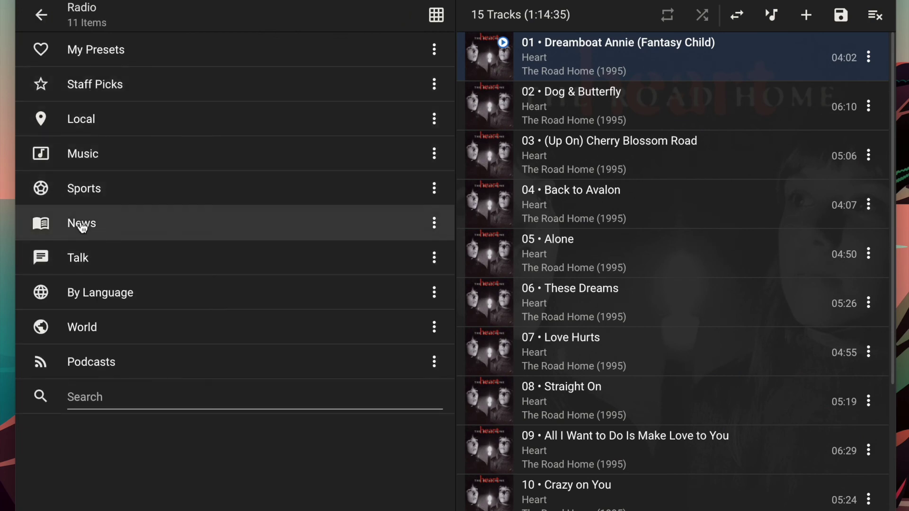
click(63, 86)
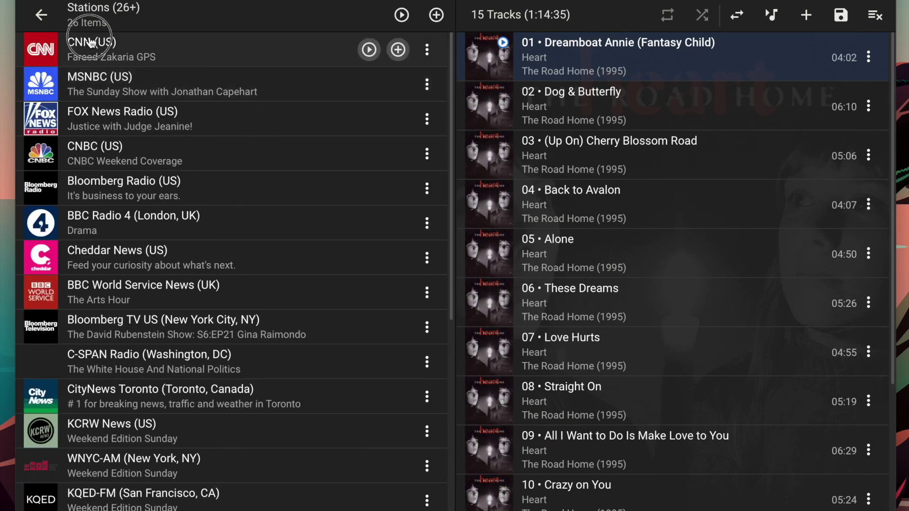
right_click(91, 43)
click(125, 61)
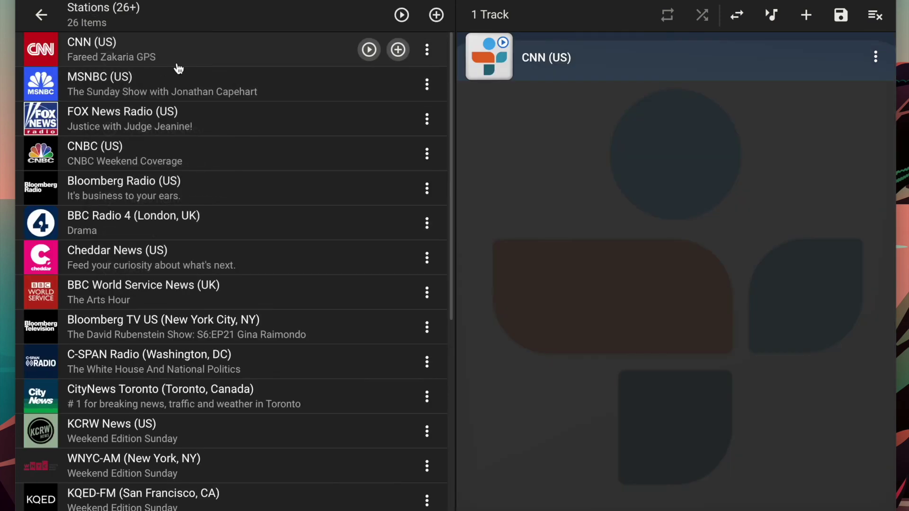